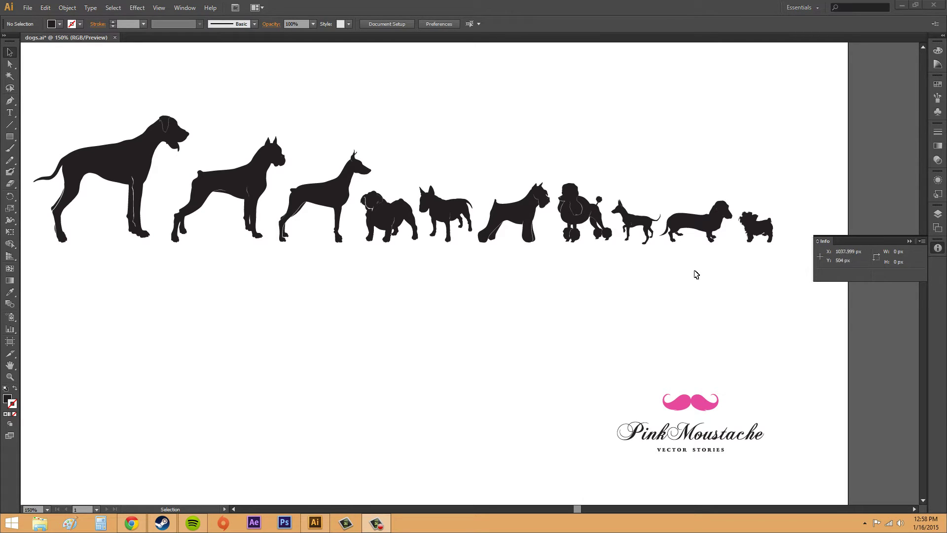
# - Collapse the Info panel and open it again
pyautogui.click(606, 330)
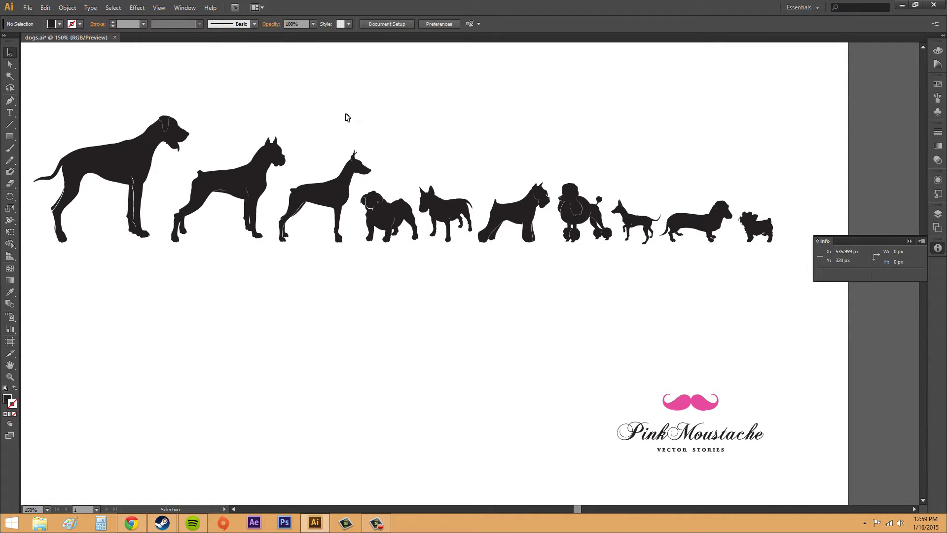
pyautogui.click(184, 8)
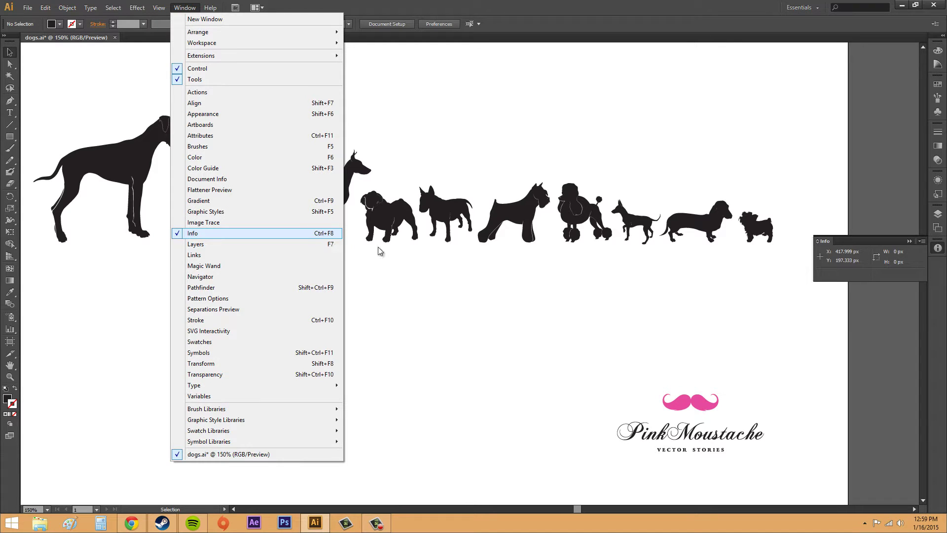
pyautogui.click(447, 298)
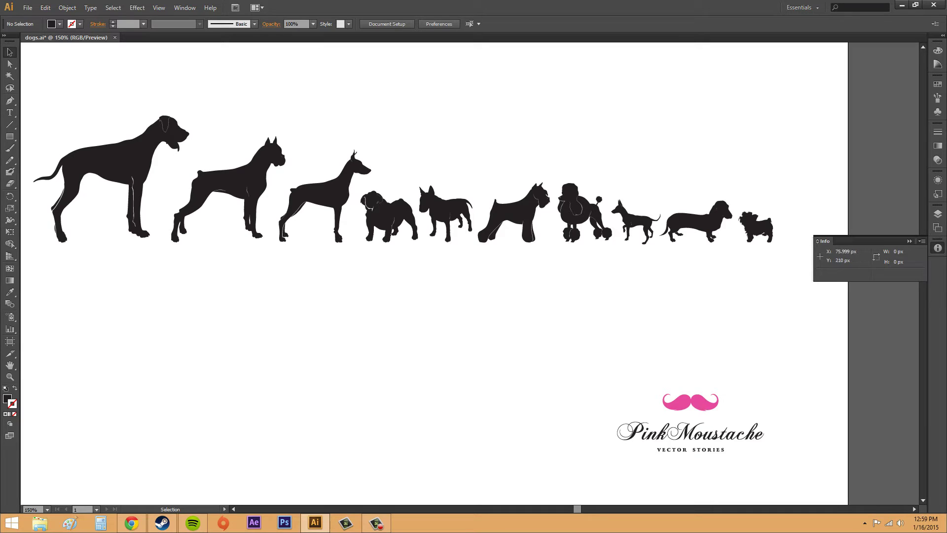
pyautogui.click(937, 249)
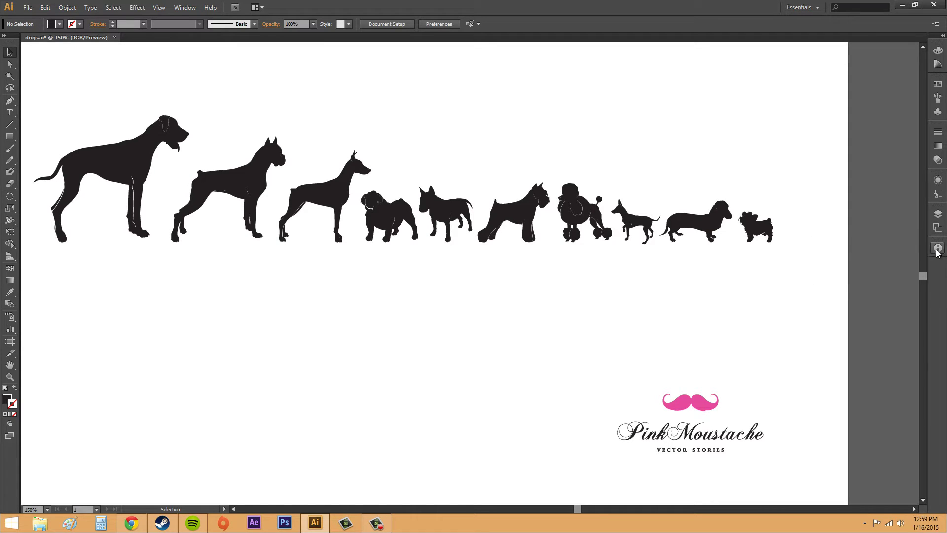
pyautogui.click(937, 251)
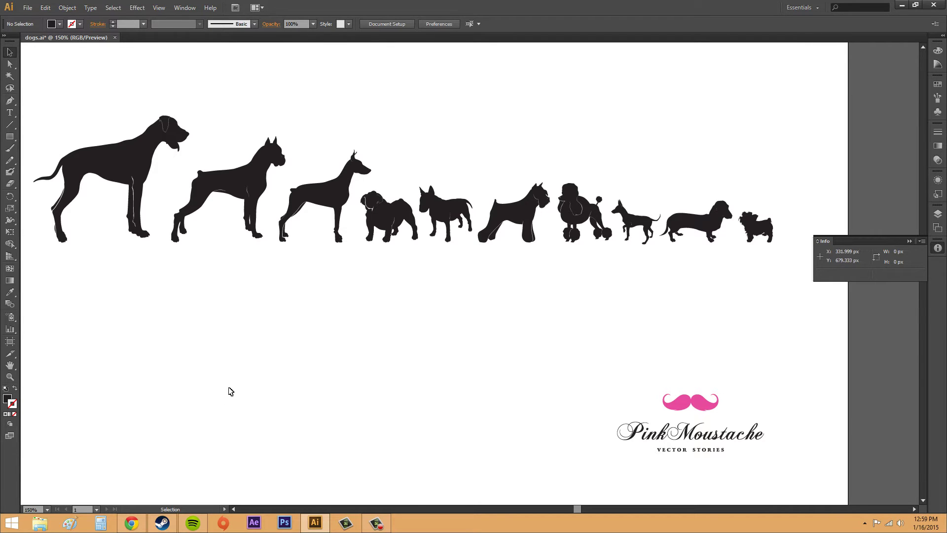
# - Compare the Info panel's position and size readings for the schnauzer silhouette alone and for the schnauzer together with the poodle
pyautogui.click(499, 210)
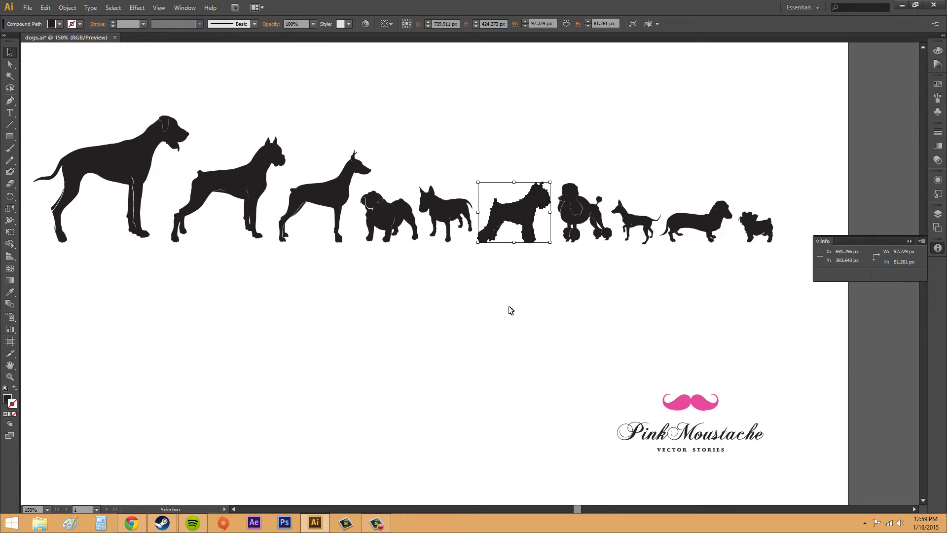
pyautogui.click(582, 318)
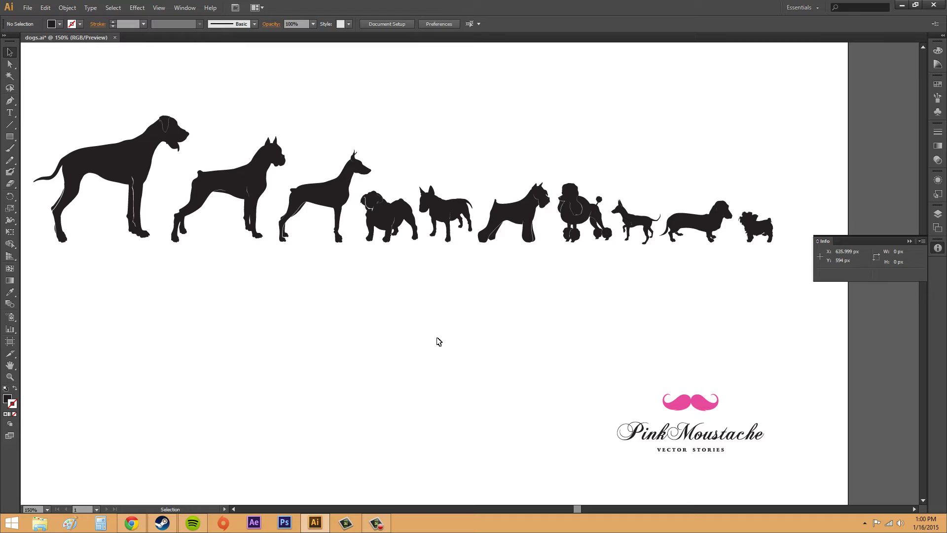
pyautogui.click(496, 236)
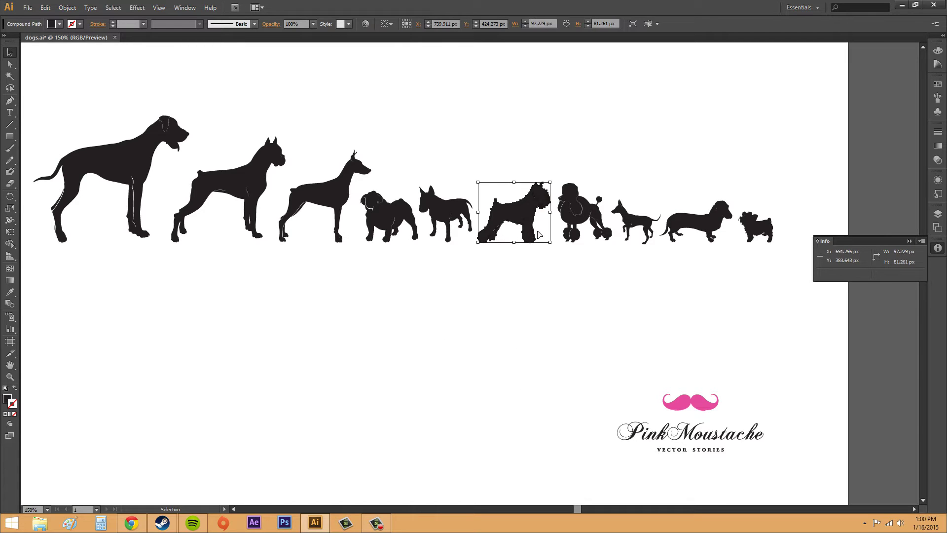
pyautogui.keyDown('shift'); pyautogui.click(581, 221); pyautogui.keyUp('shift')
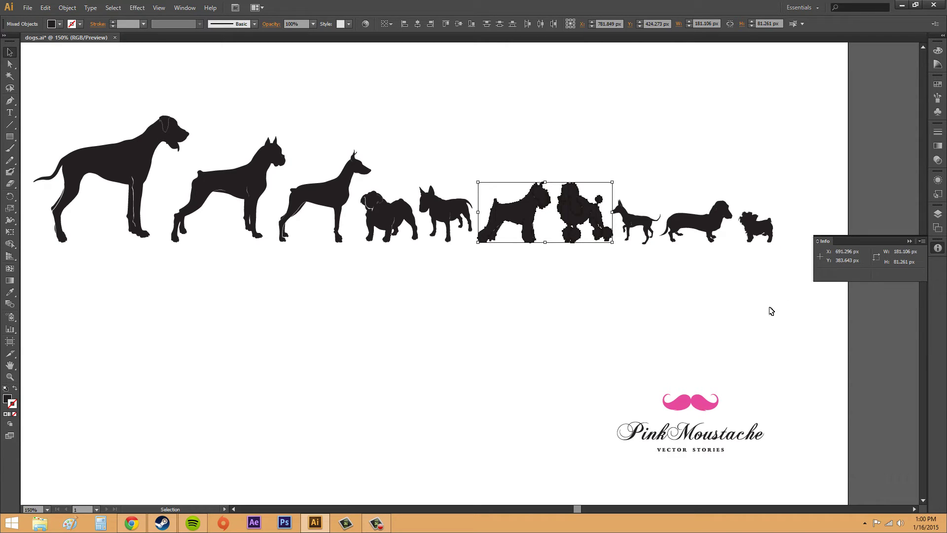
pyautogui.click(584, 295)
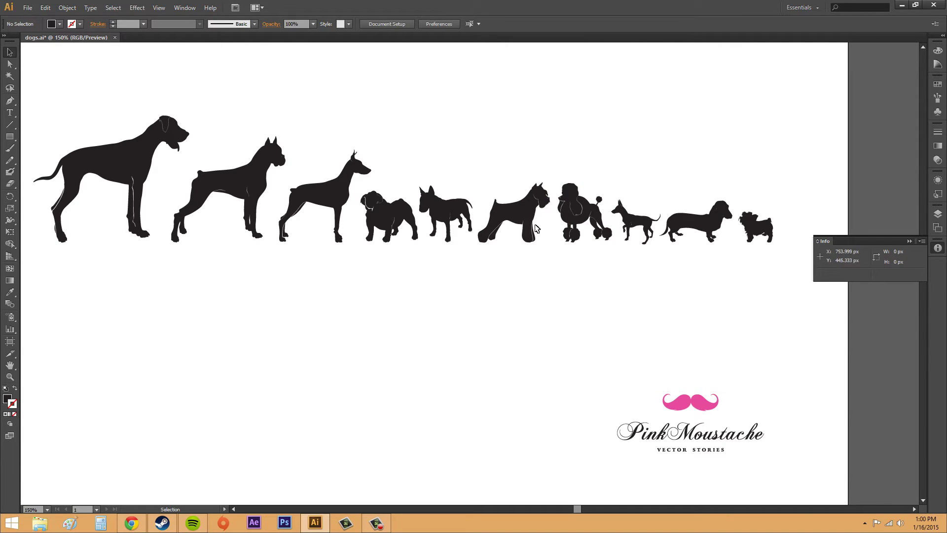
pyautogui.click(525, 204)
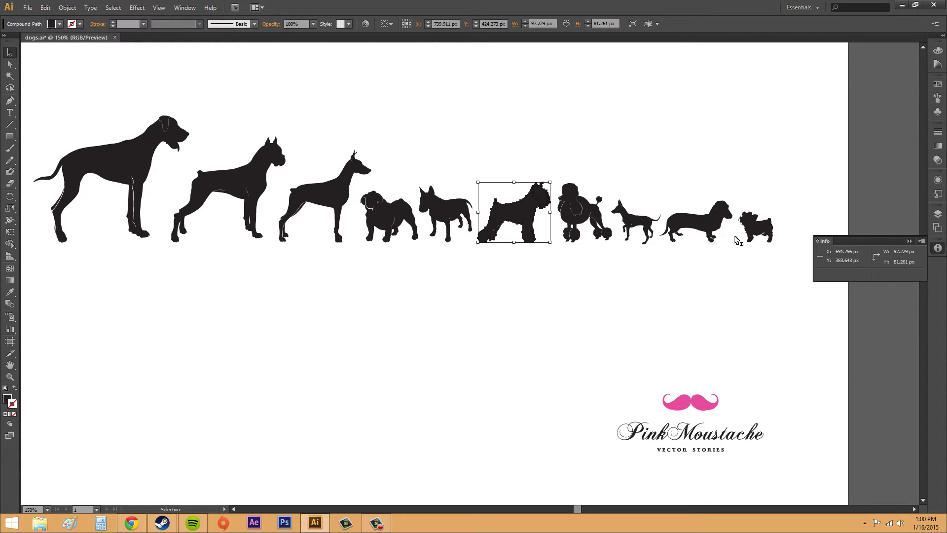
pyautogui.keyDown('shift'); pyautogui.click(583, 213); pyautogui.keyUp('shift')
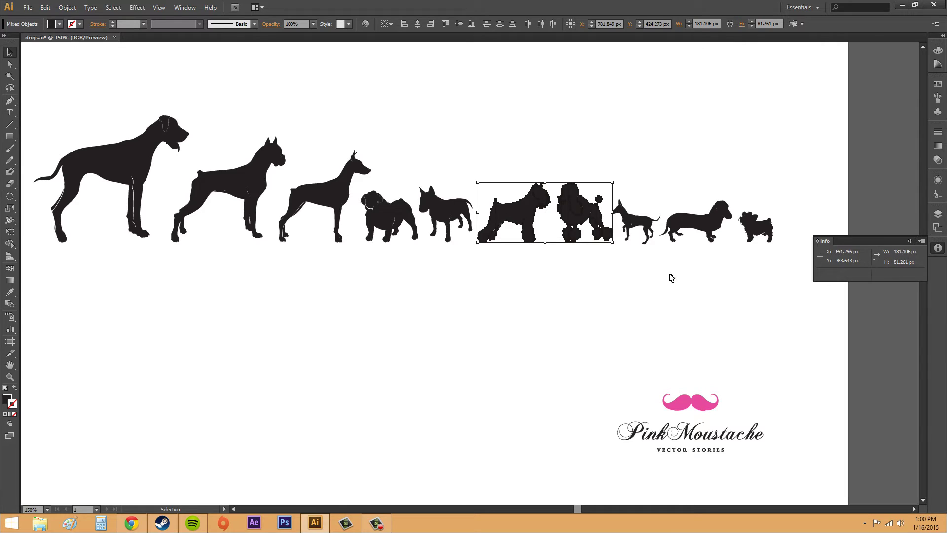
pyautogui.click(519, 299)
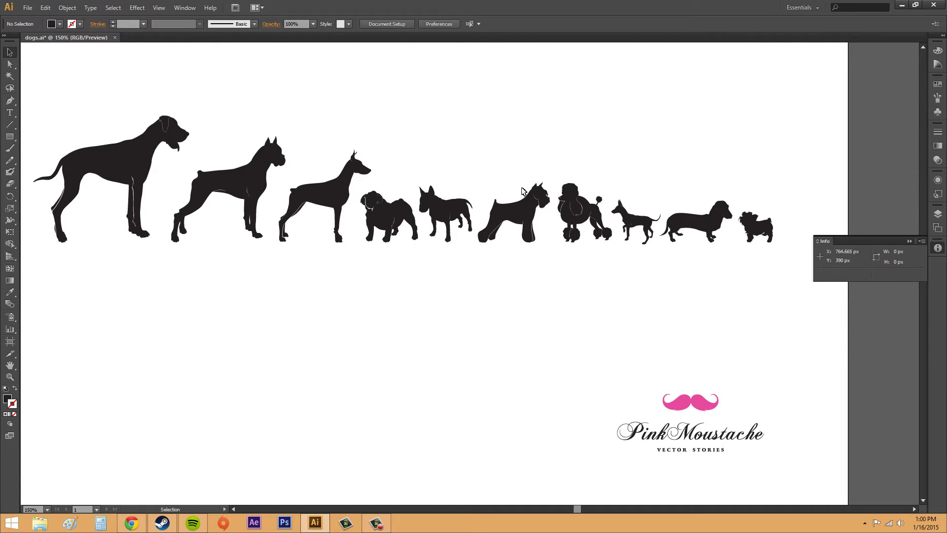
pyautogui.click(511, 211)
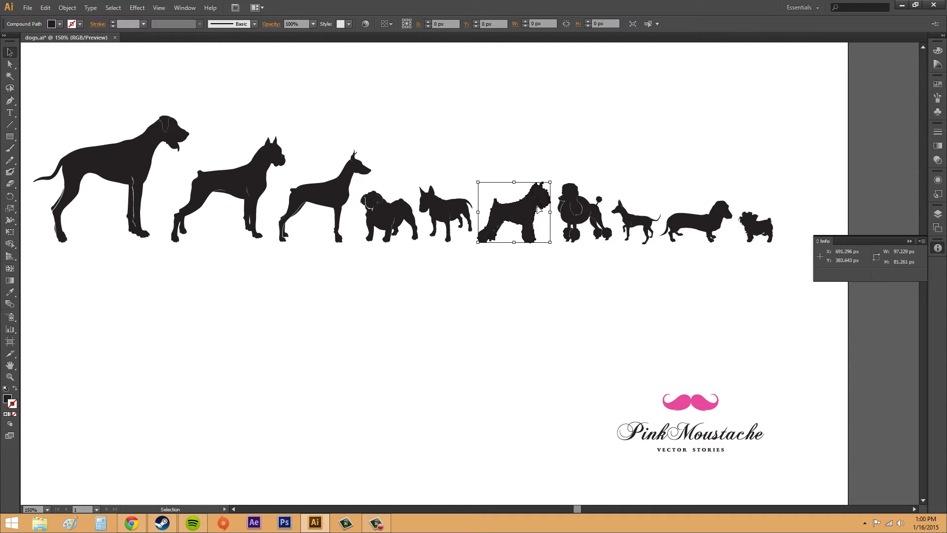
pyautogui.keyDown('shift'); pyautogui.click(590, 212); pyautogui.keyUp('shift')
pyautogui.click(589, 312)
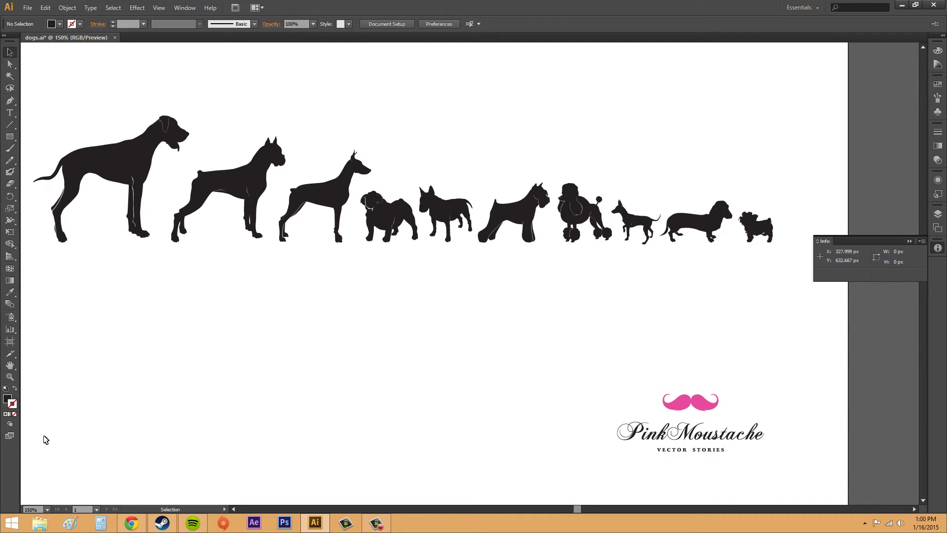
# - Check the Info panel's zoom reading with the Zoom tool active and return to the Selection tool
pyautogui.click(10, 376)
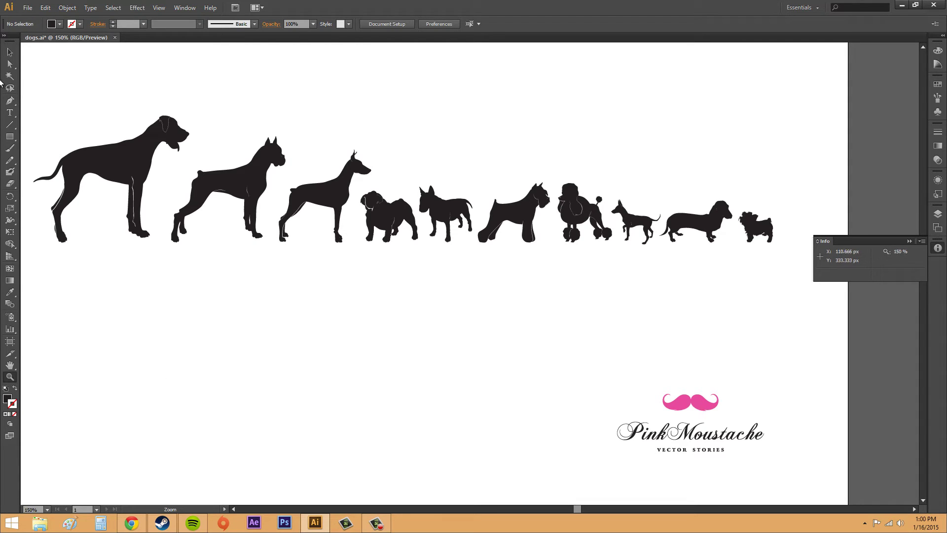
pyautogui.click(10, 52)
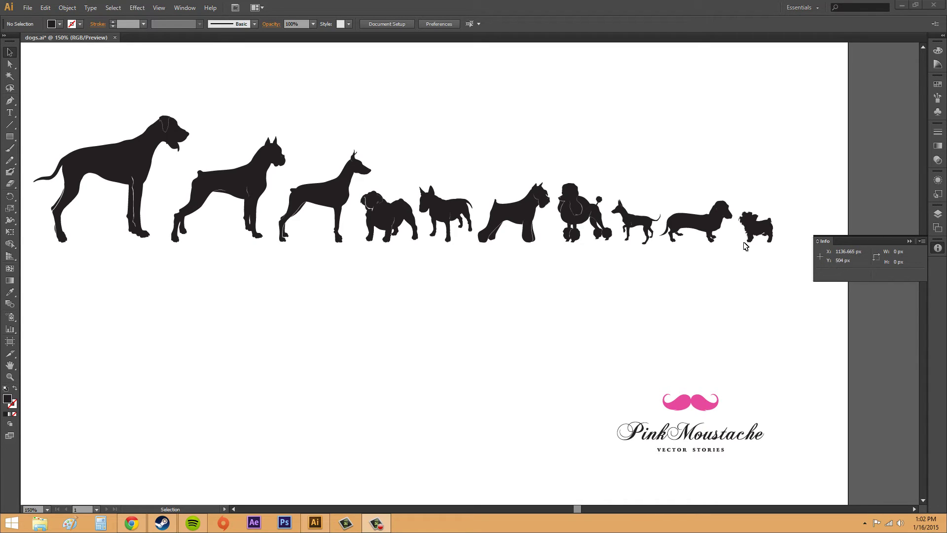
# - Try enlarging the poodle freehand about its centre with the Scale tool, checking the Info panel's scale percentages, and undo the scaling
pyautogui.click(582, 214)
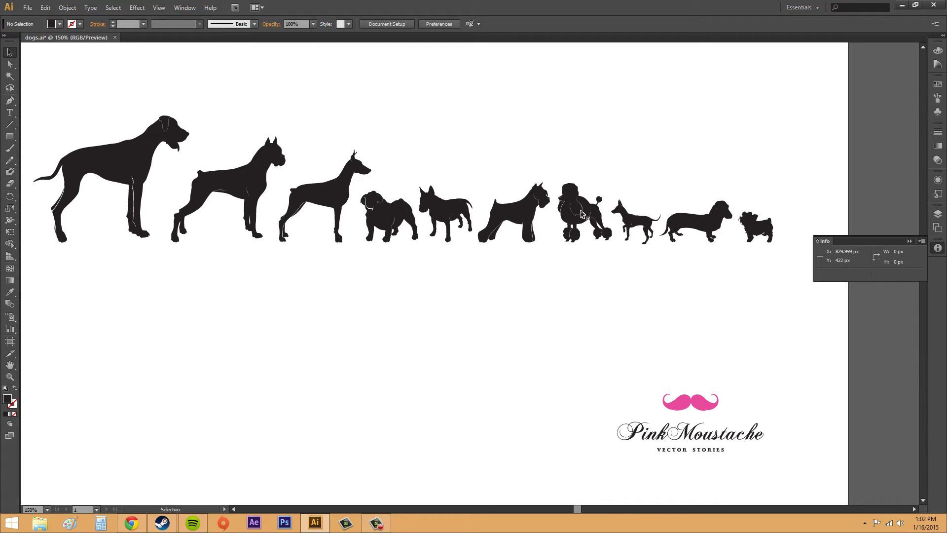
pyautogui.click(582, 221)
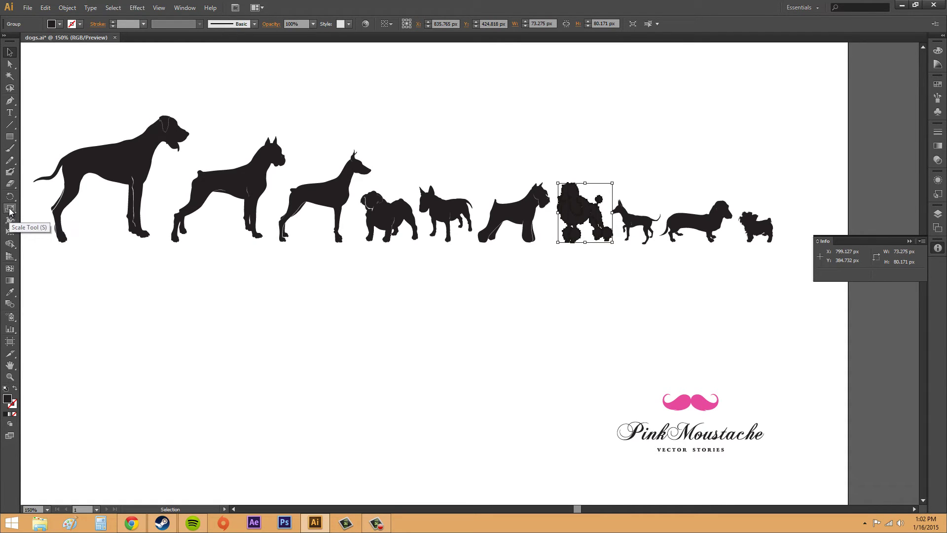
pyautogui.click(9, 209)
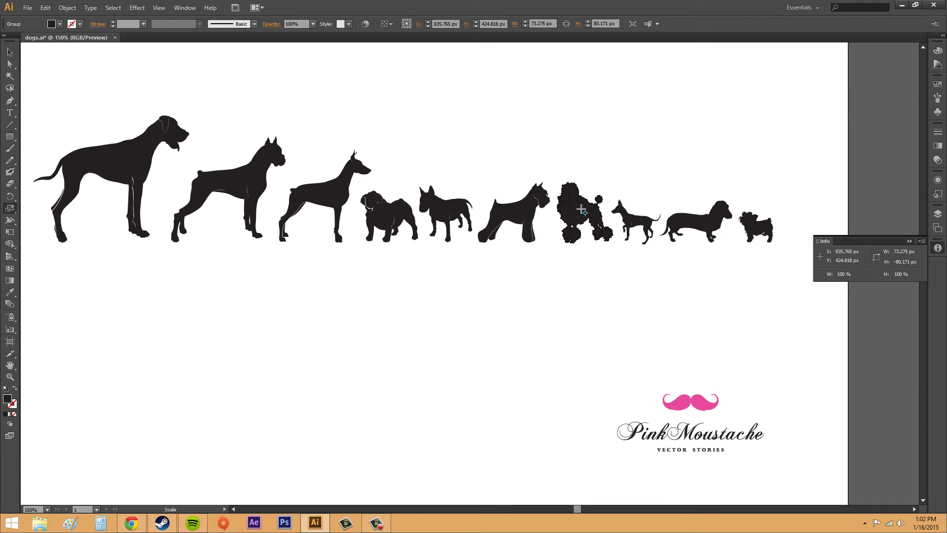
pyautogui.moveTo(582, 209); pyautogui.dragTo(539, 185)
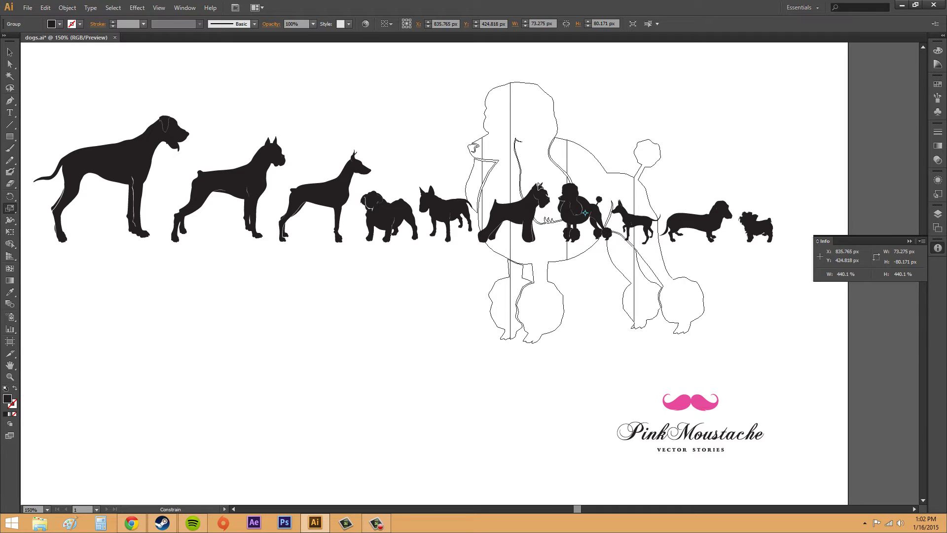
pyautogui.moveTo(541, 187); pyautogui.dragTo(567, 193)
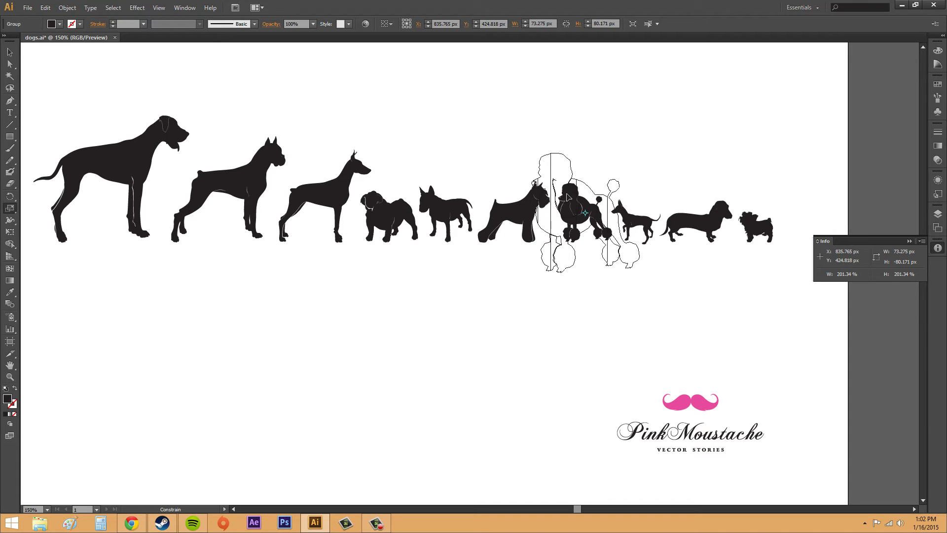
pyautogui.moveTo(569, 196); pyautogui.dragTo(566, 188)
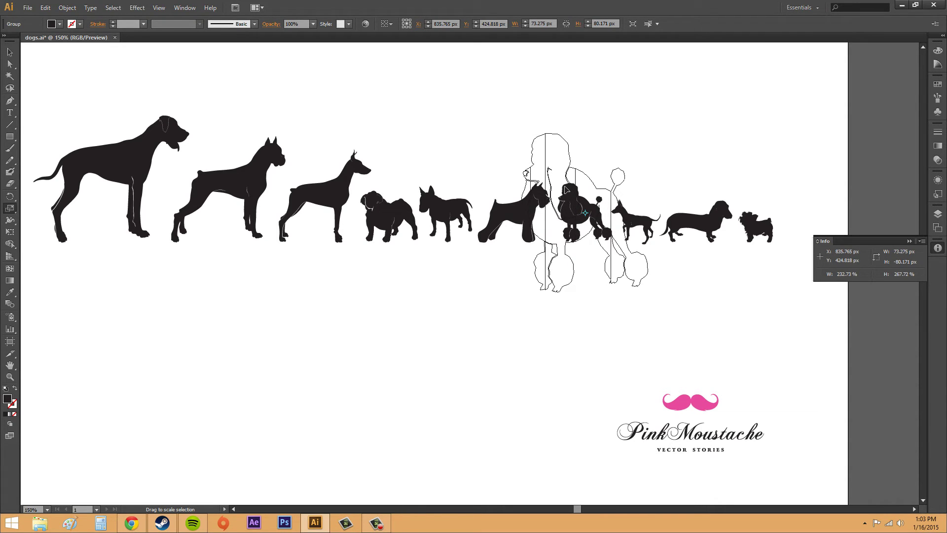
pyautogui.moveTo(565, 186); pyautogui.dragTo(566, 187)
pyautogui.hotkey('ctrl', 'z')
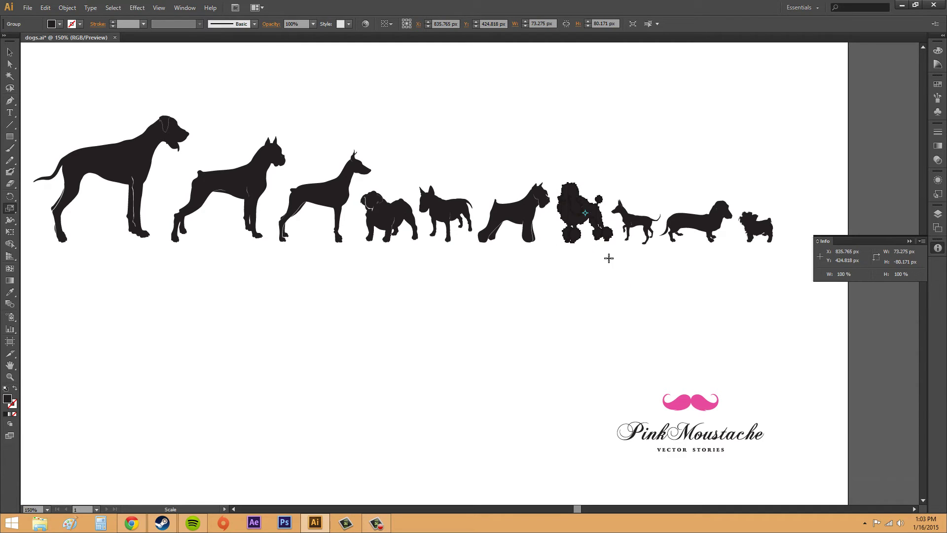
pyautogui.click(9, 51)
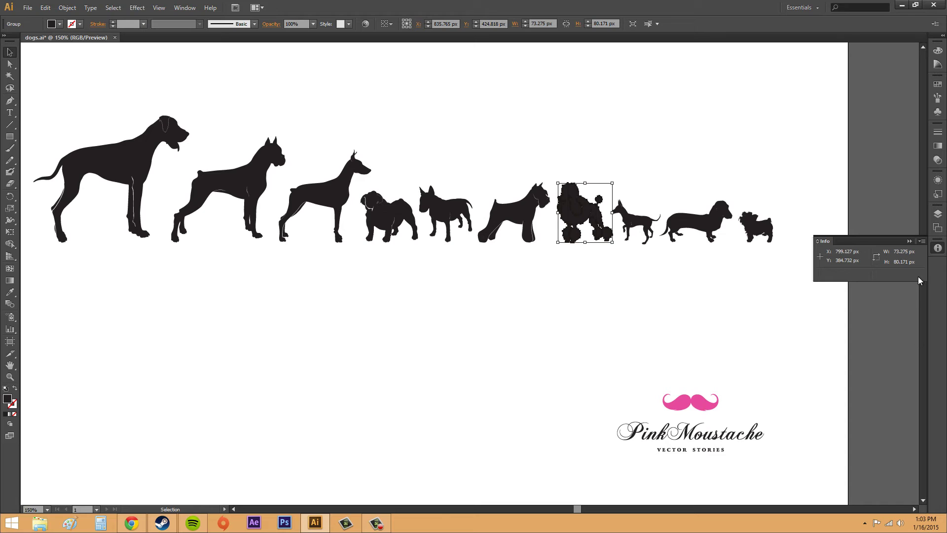
# - Show the Info panel's additional options for fill and stroke colour values and deselect the poodle
pyautogui.click(922, 243)
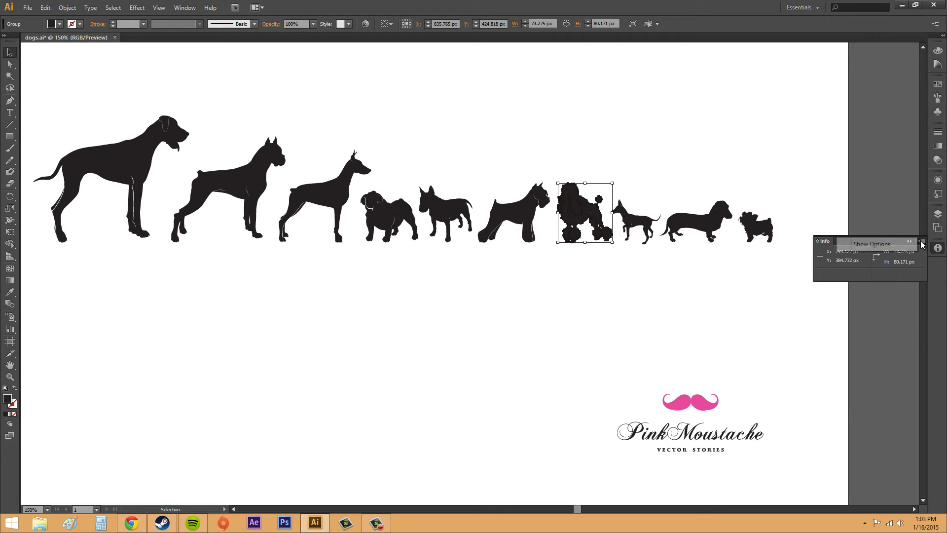
pyautogui.click(867, 246)
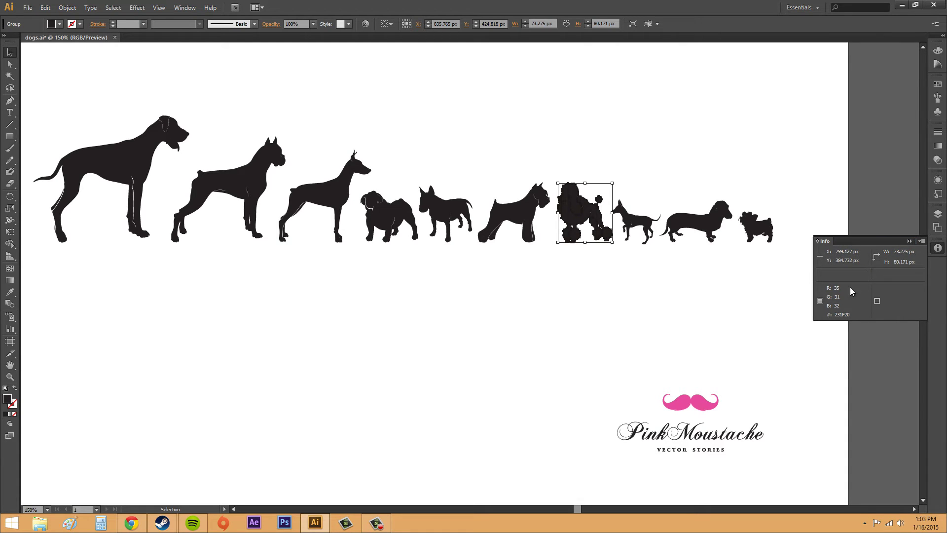
pyautogui.click(732, 258)
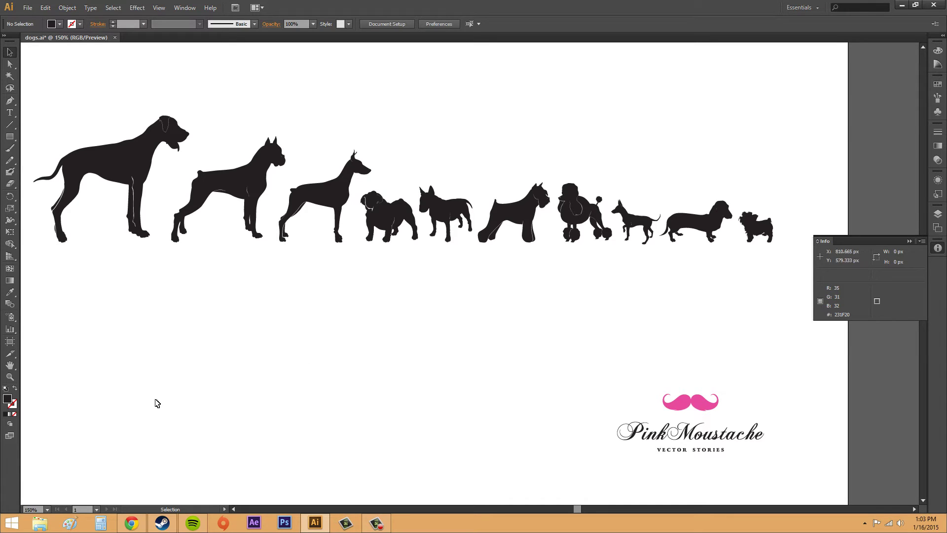
# - Set the fill colour to hex C6063D
pyautogui.doubleClick(11, 401)
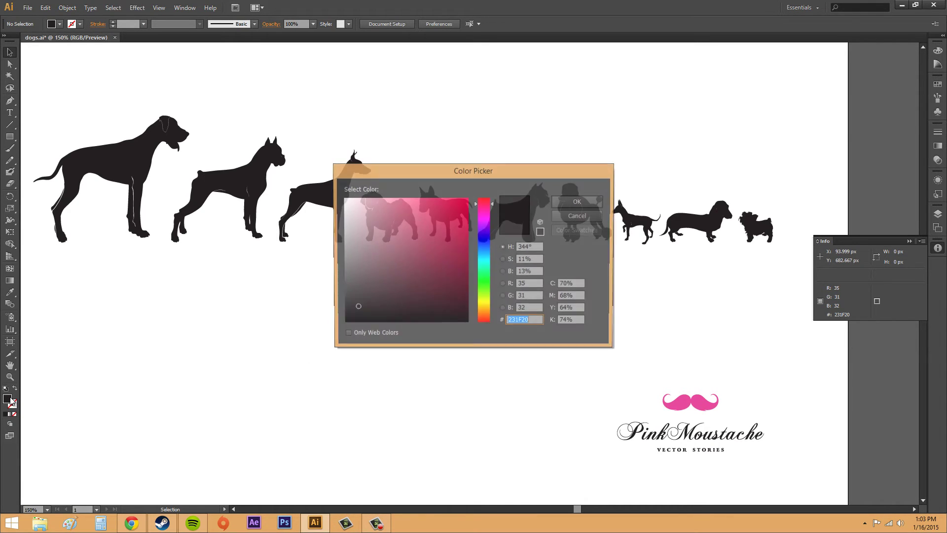
pyautogui.write('C6063D')
pyautogui.click(565, 202)
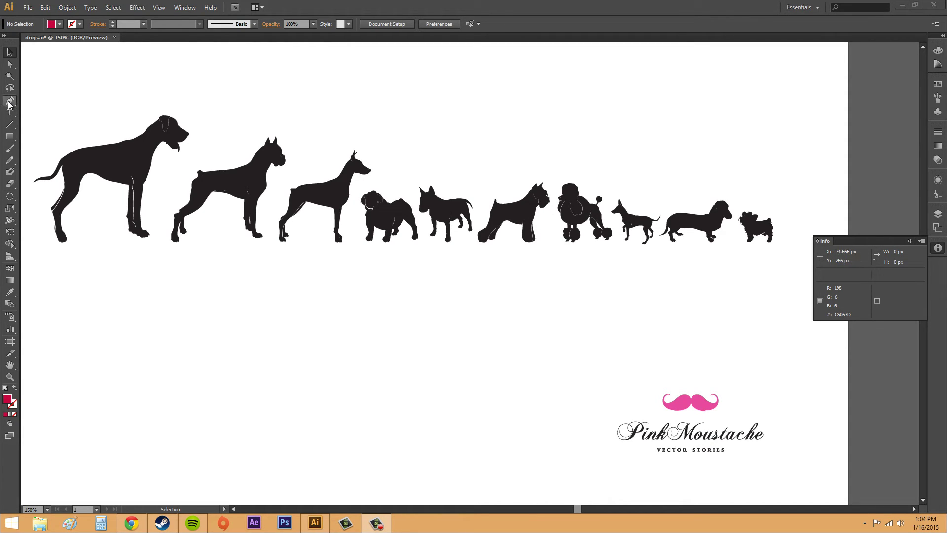
# - Try drawing a filled three-point shape about 206 px wide below the large dogs with the Pen tool, and undo all its points
pyautogui.click(9, 101)
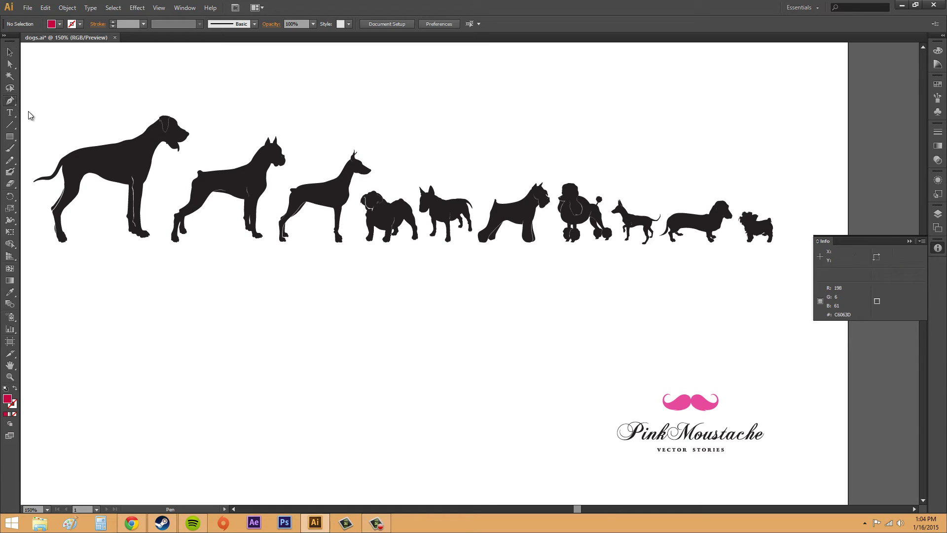
pyautogui.click(189, 341)
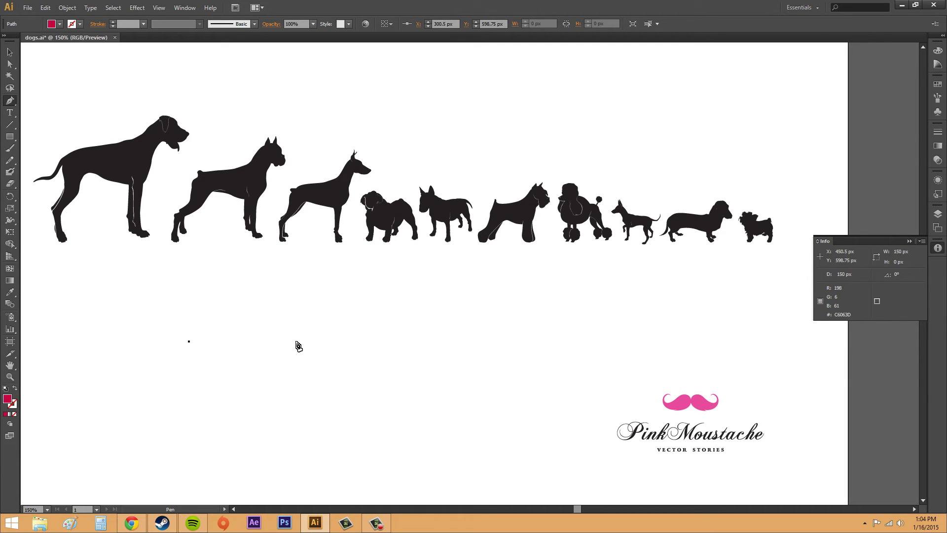
pyautogui.click(286, 396)
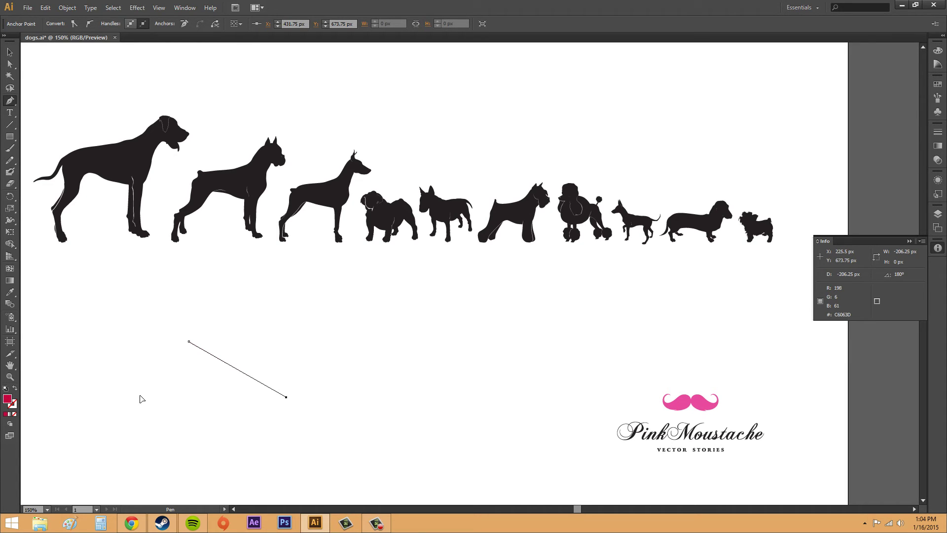
pyautogui.click(134, 397)
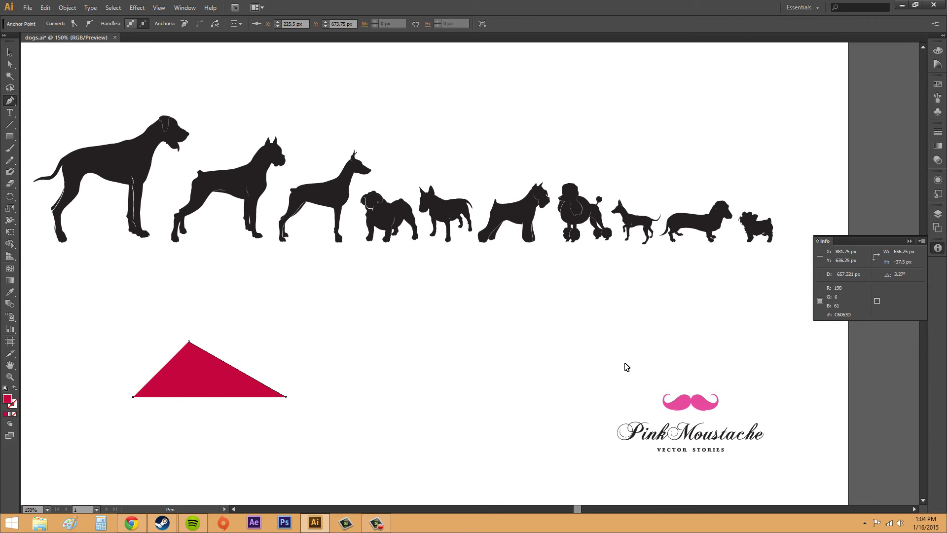
pyautogui.hotkey('ctrl', 'z')
pyautogui.hotkey('ctrl', 'z')
pyautogui.hotkey('ctrl', 'z')
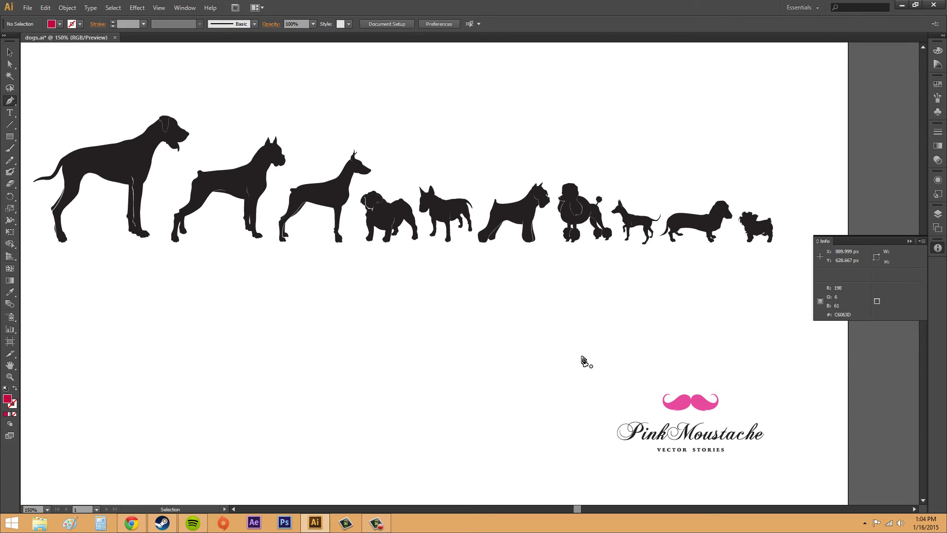
pyautogui.click(10, 52)
pyautogui.click(44, 9)
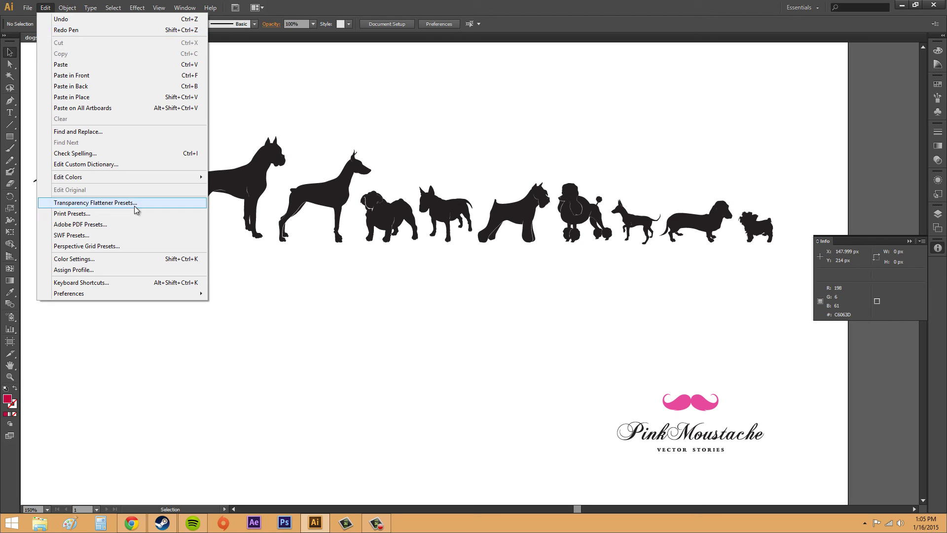
pyautogui.click(316, 305)
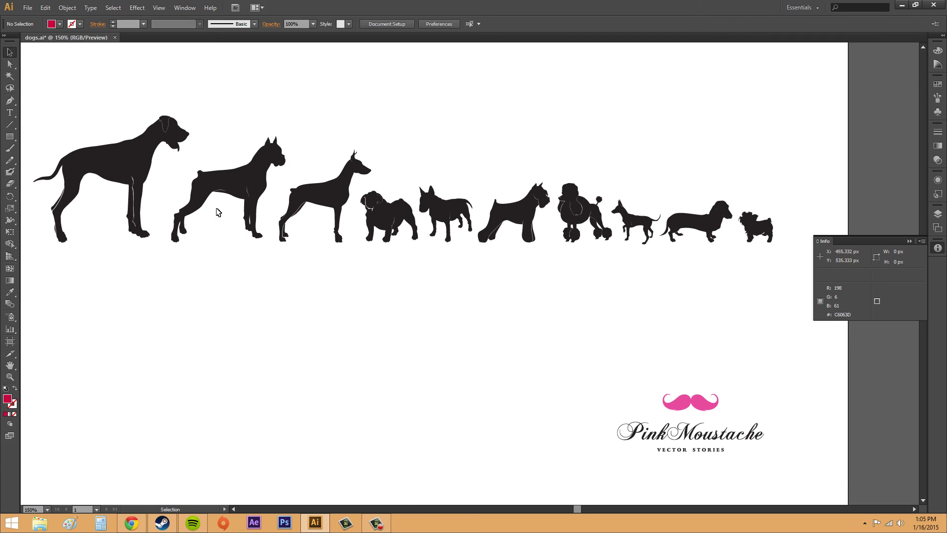
pyautogui.click(45, 7)
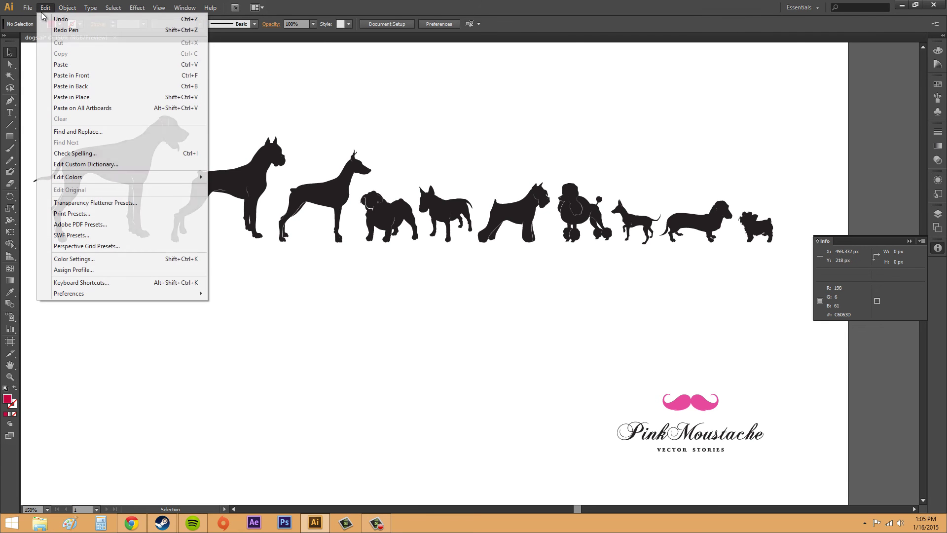
pyautogui.press('Right')
pyautogui.press('Left')
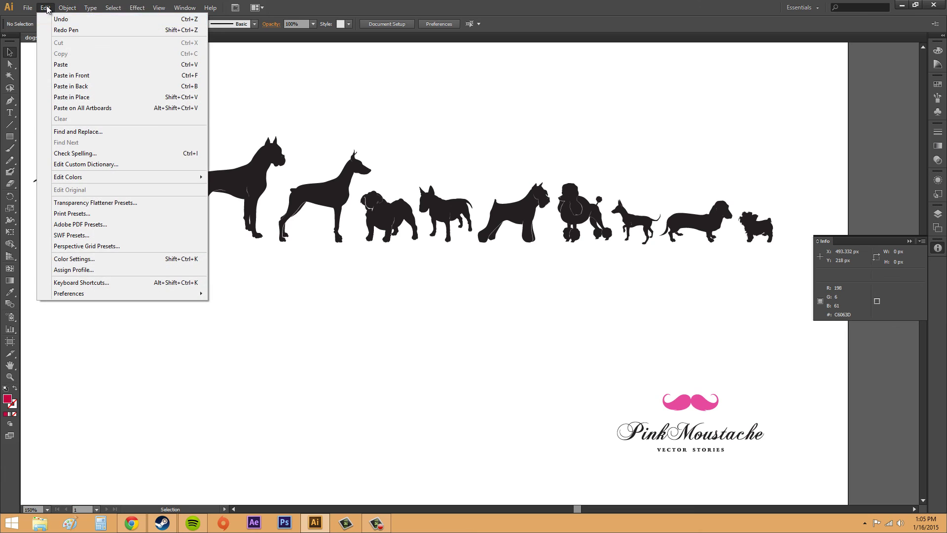
pyautogui.click(325, 402)
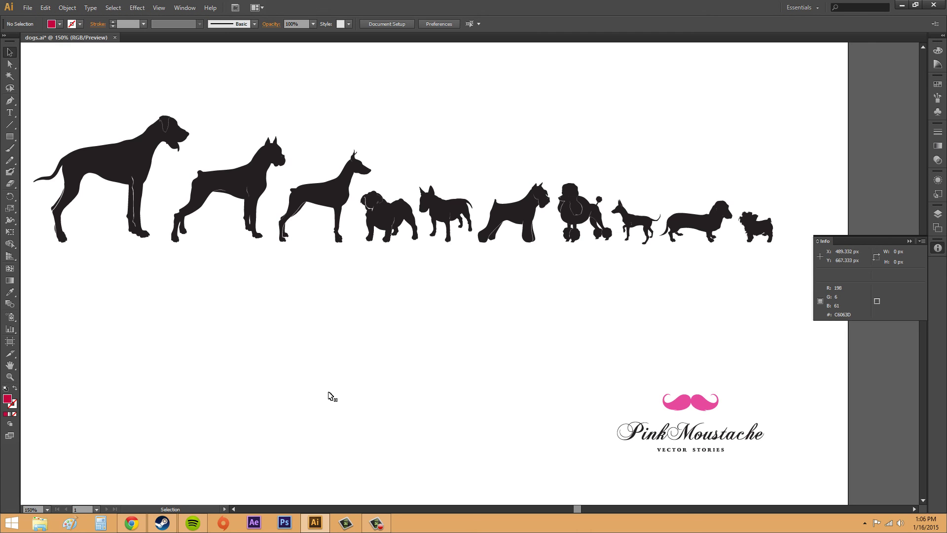